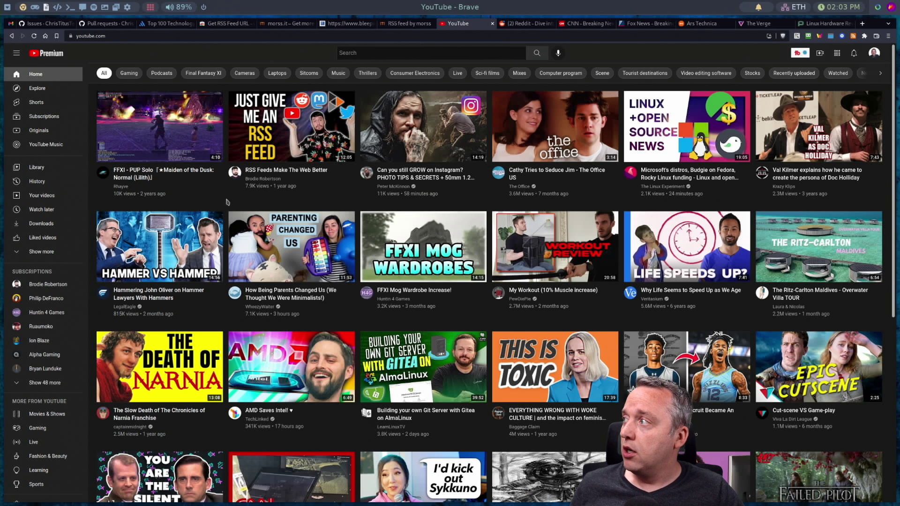
Open YouTube's Subscriptions feed to see the latest videos from subscribed channels
left_click(49, 121)
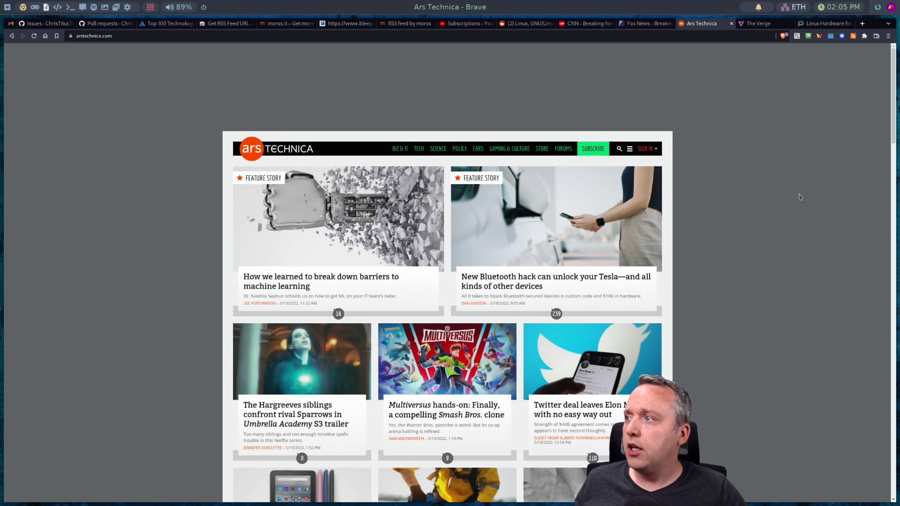
Switch to The Verge's front page tab, then to the Phoronix homepage tab
left_click(756, 24)
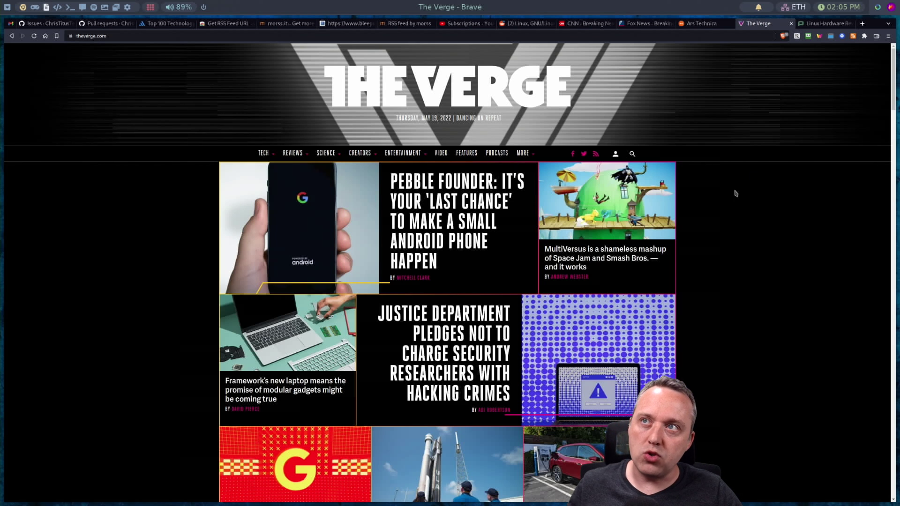
left_click(832, 25)
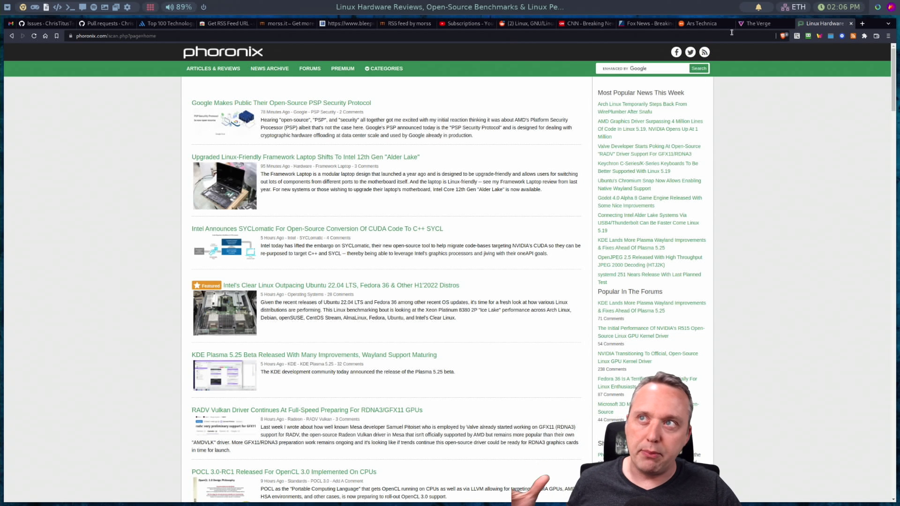
Return to the Ars Technica tab, then bring the Obsidian vault to the front
left_click(702, 26)
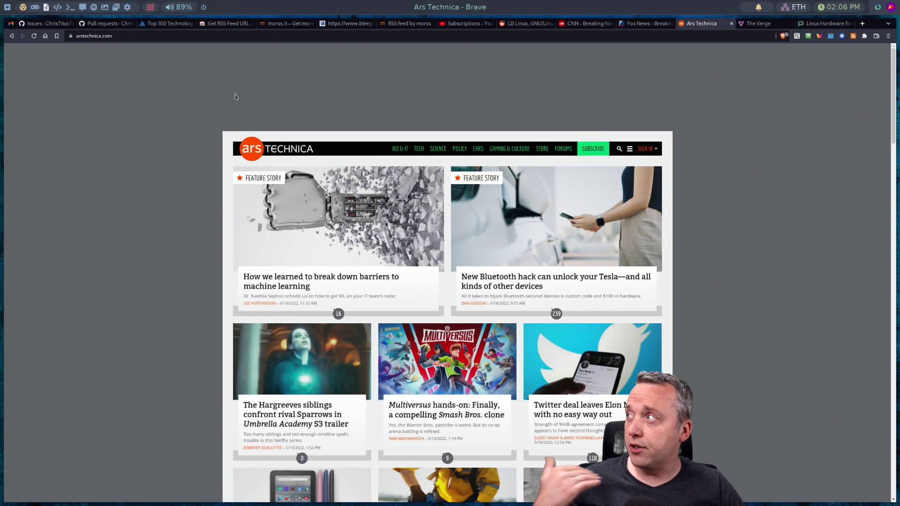
left_click(46, 7)
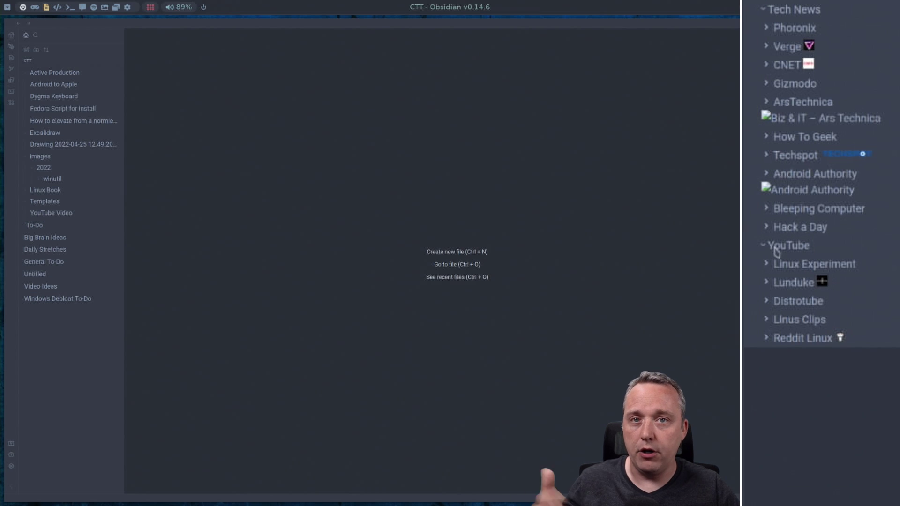
Preview the Linux Experiment's year-of-the-Linux-desktop video, then collapse that feed
left_click(777, 264)
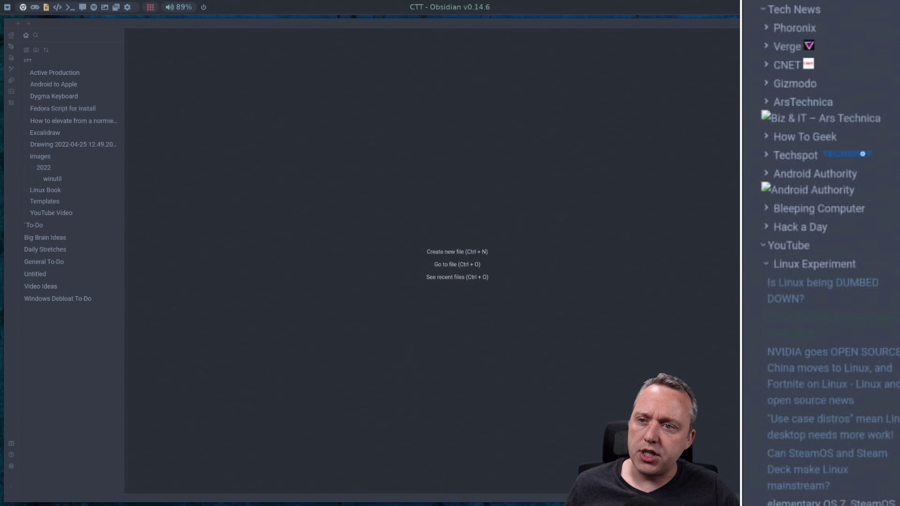
scroll(814, 334, "down", 3)
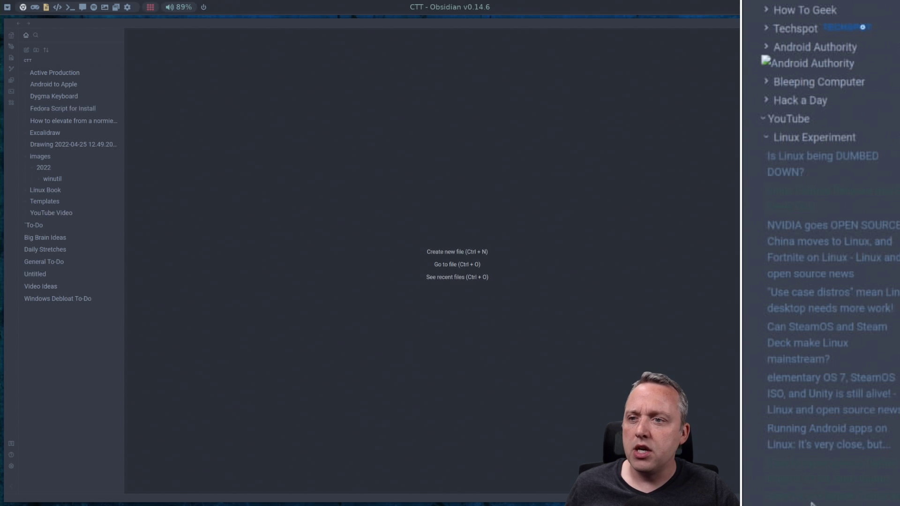
left_click(824, 469)
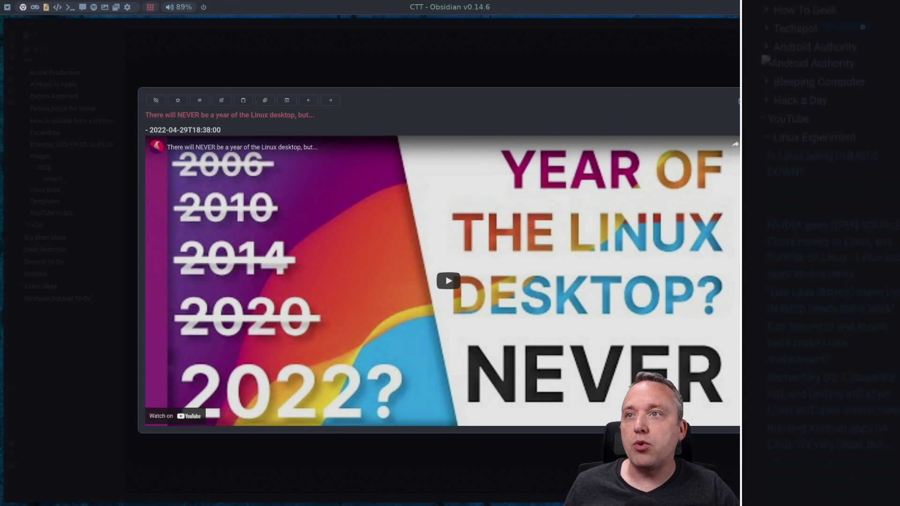
key("Escape")
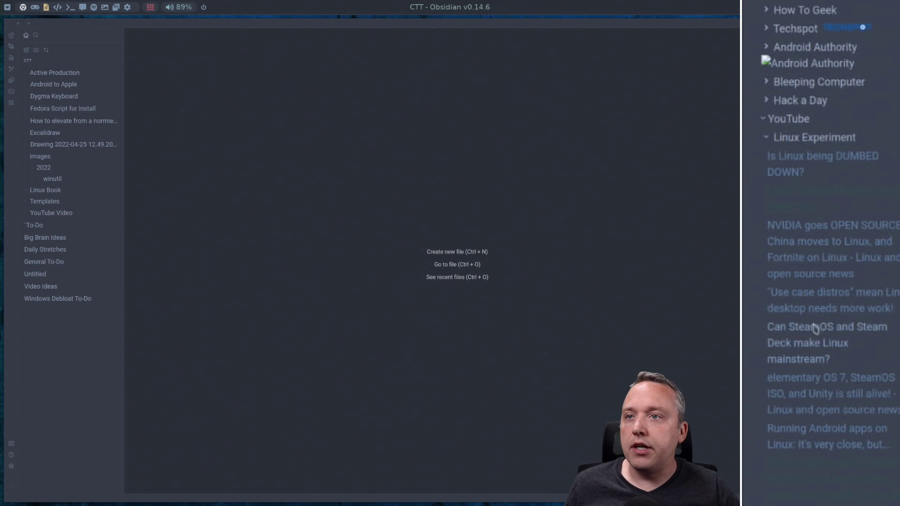
left_click(767, 140)
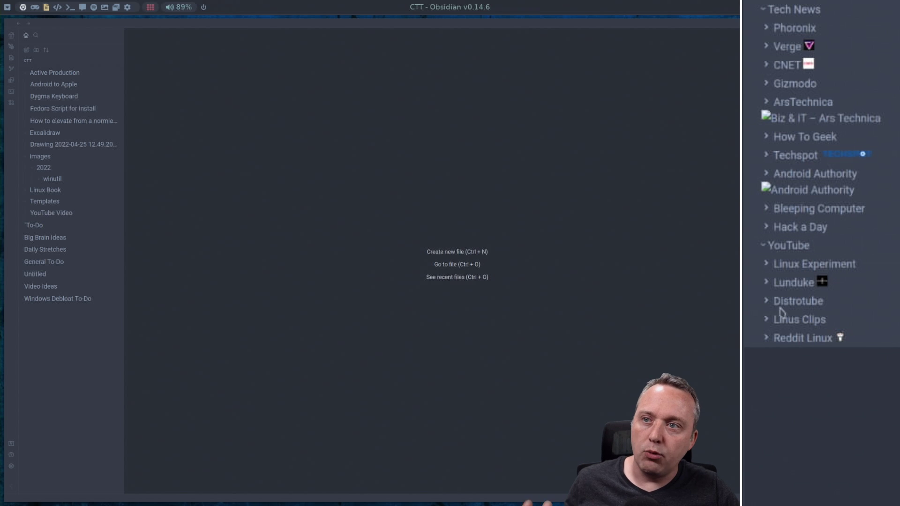
Read Lunduke's Snark Barker Sound Blaster article, then collapse the Lunduke feed
left_click(767, 281)
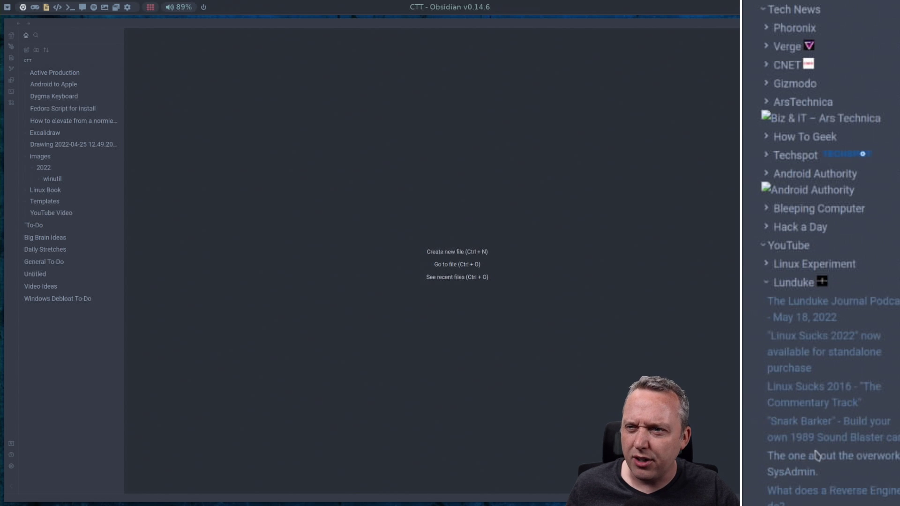
left_click(816, 436)
scroll(540, 352, "down", 6)
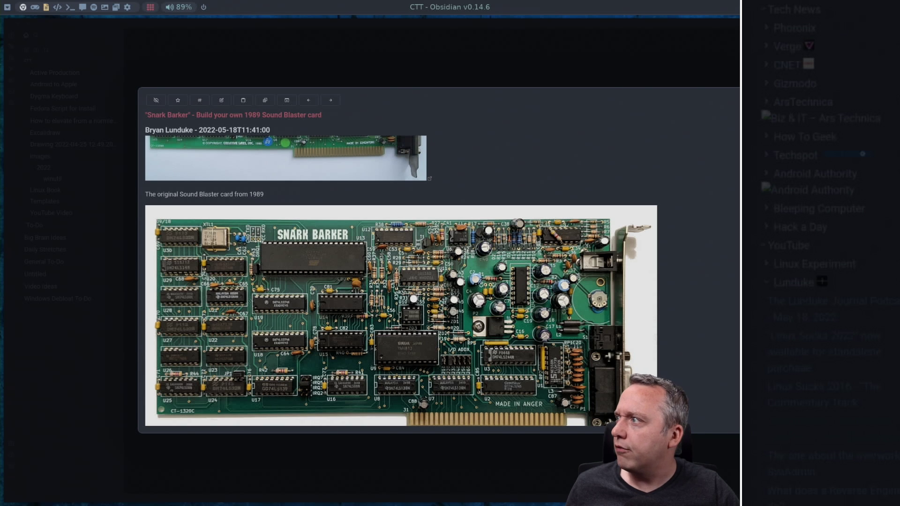
key("Escape")
scroll(757, 372, "down", 2)
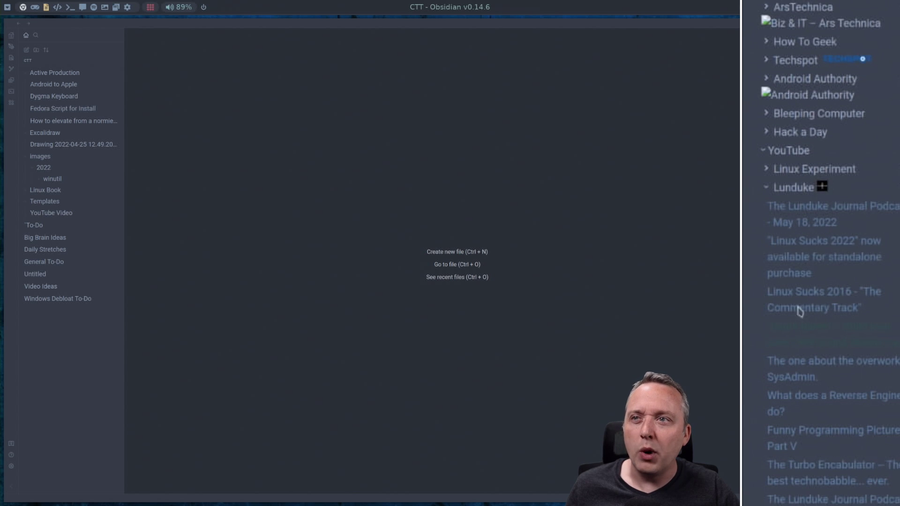
left_click(773, 187)
Preview the Linus Clips video about Nvidia GPU limiters, then collapse that feed
left_click(799, 317)
scroll(823, 493, "down", 2)
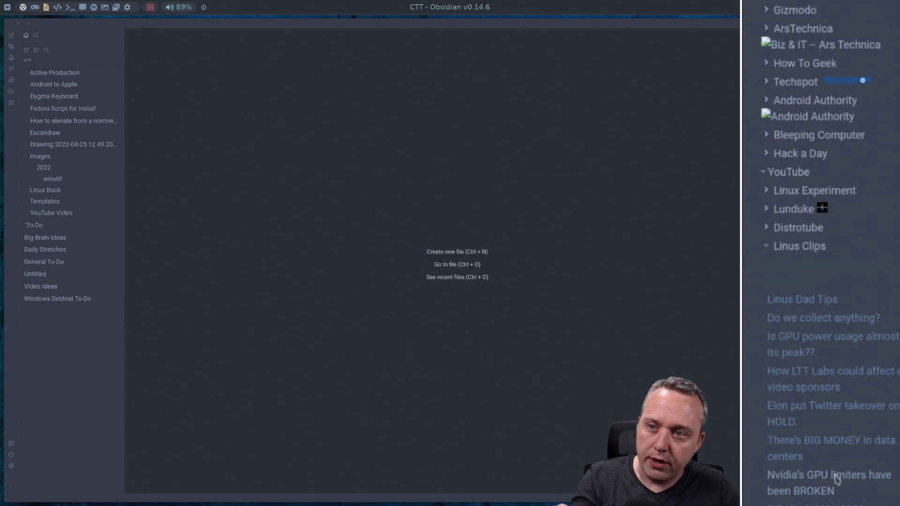
left_click(831, 482)
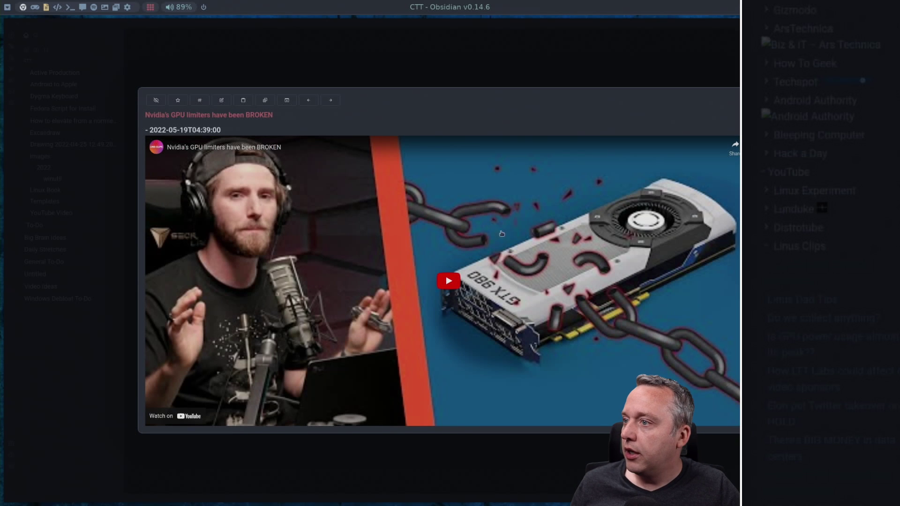
key("Escape")
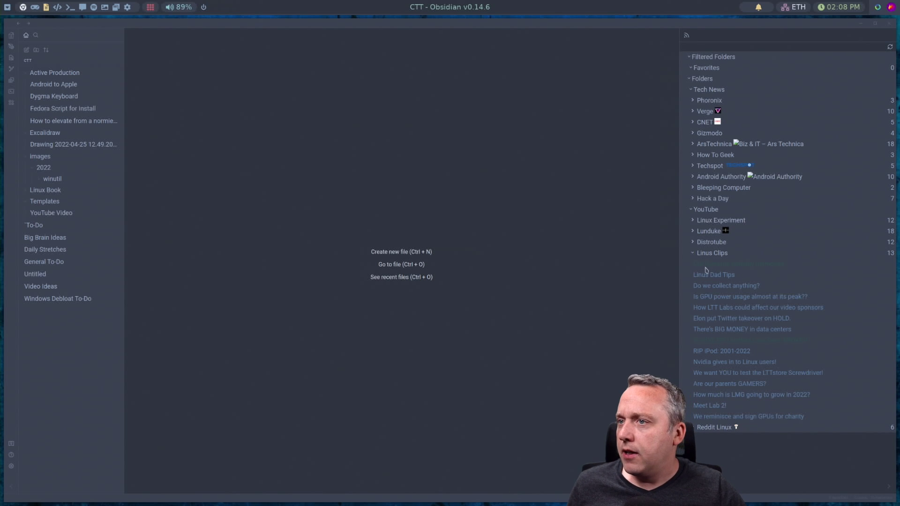
left_click(694, 253)
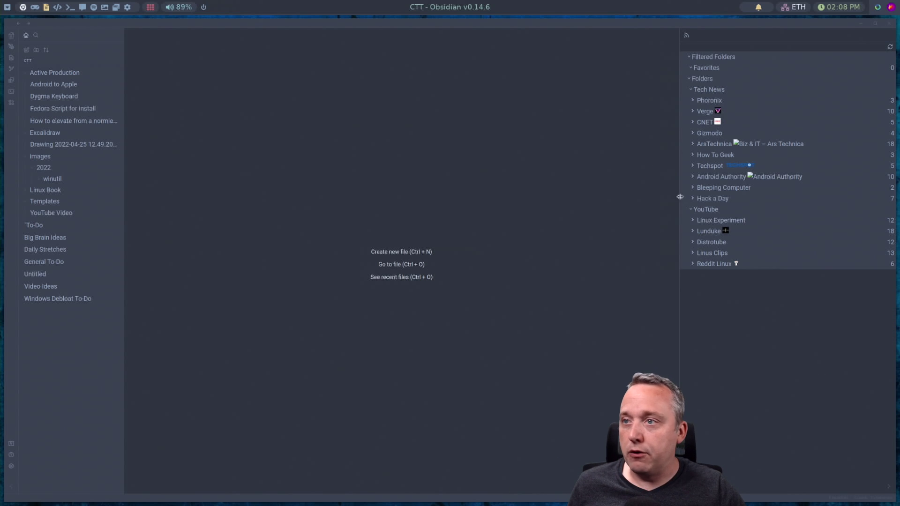
Open the Reddit Linux post about a git-commands shell plugin and its linked GIF
left_click(693, 265)
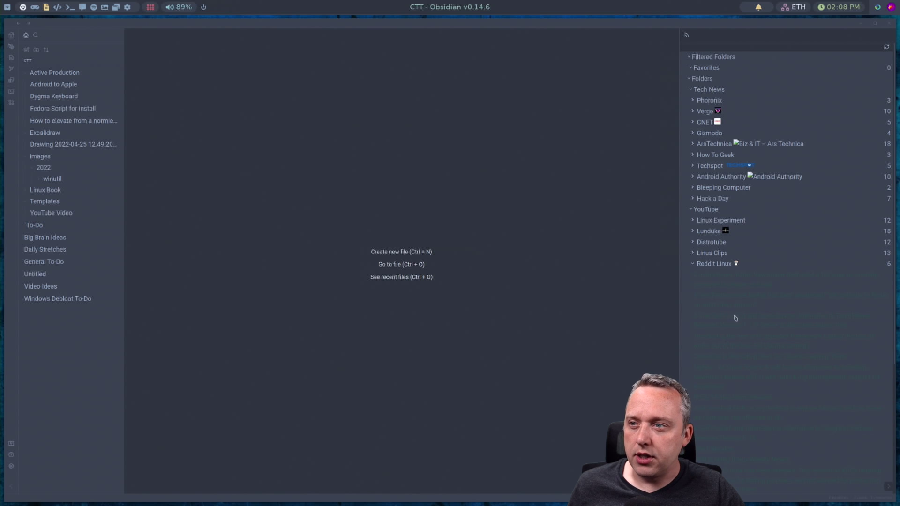
scroll(736, 319, "down", 5)
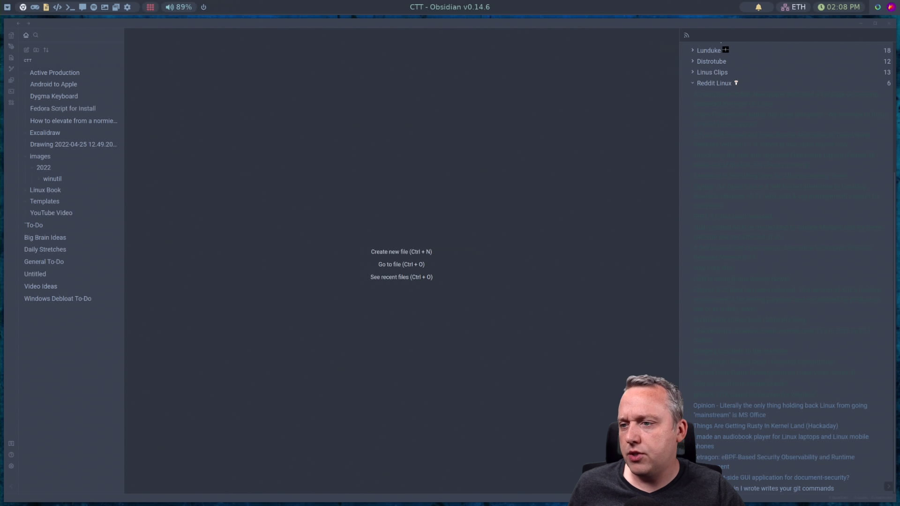
left_click(750, 489)
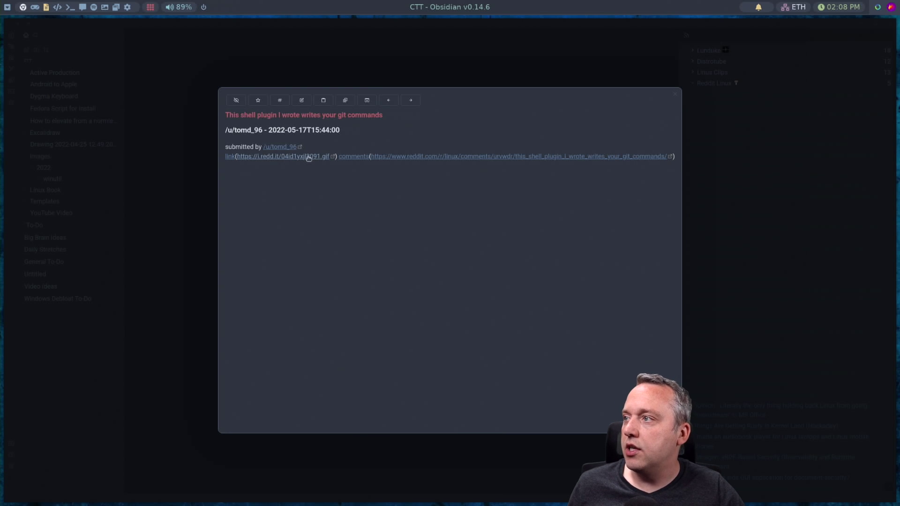
left_click(286, 156)
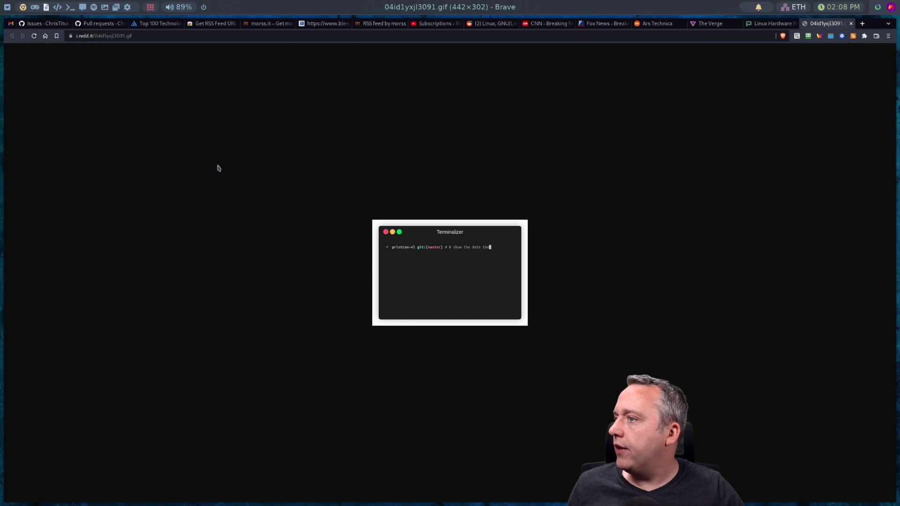
Leave the Terminalizer GIF in Brave and return to Obsidian's RSS sidebar with Alt+Tab
key("alt+Tab")
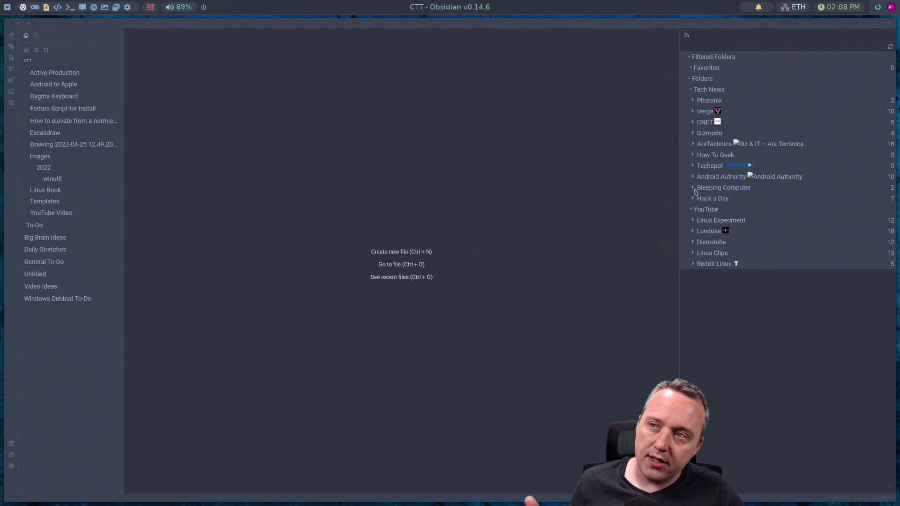
Expand the Phoronix feed and read the Clear Linux Outpacing Ubuntu 22.04 LTS article
left_click(693, 102)
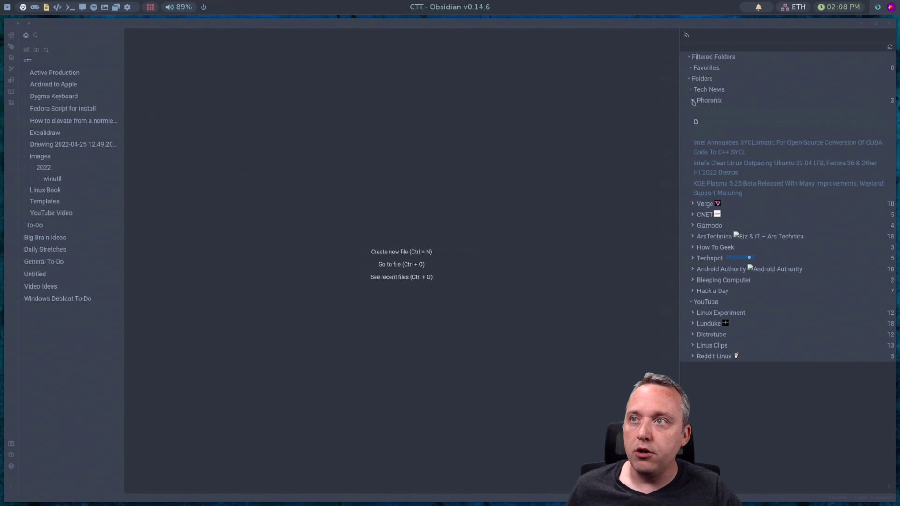
left_click(737, 165)
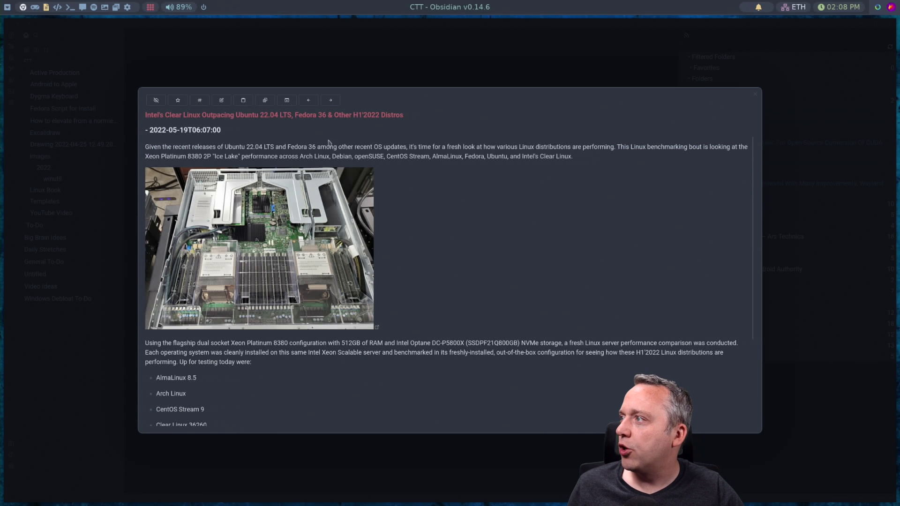
scroll(532, 251, "down", 3)
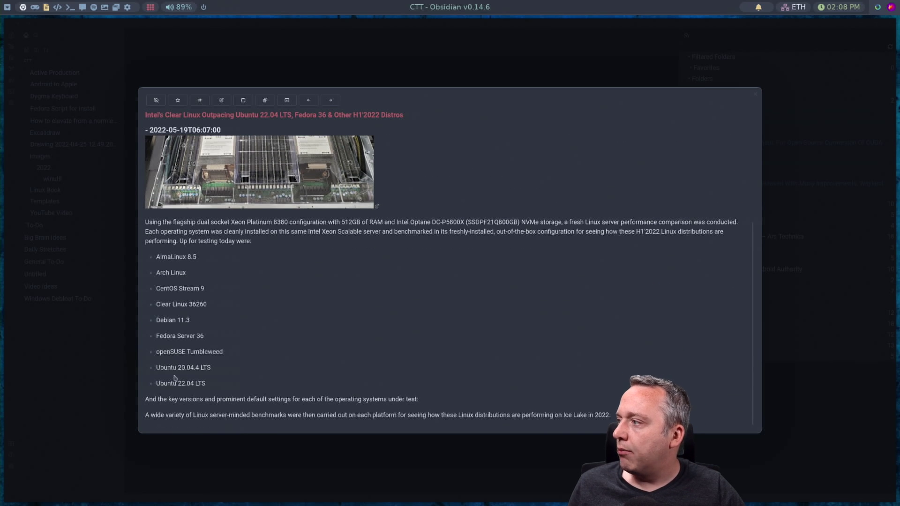
scroll(323, 309, "up", 3)
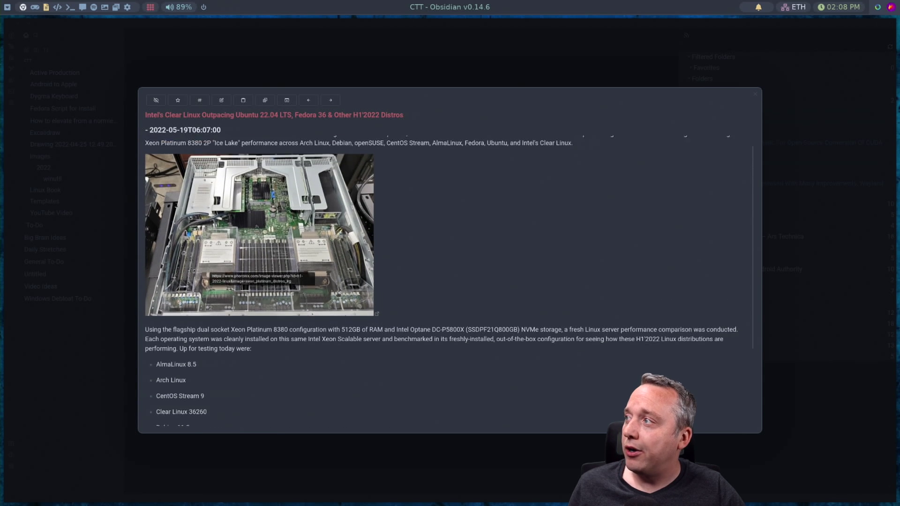
Save the Clear Linux article as a new note in the vault
left_click(225, 101)
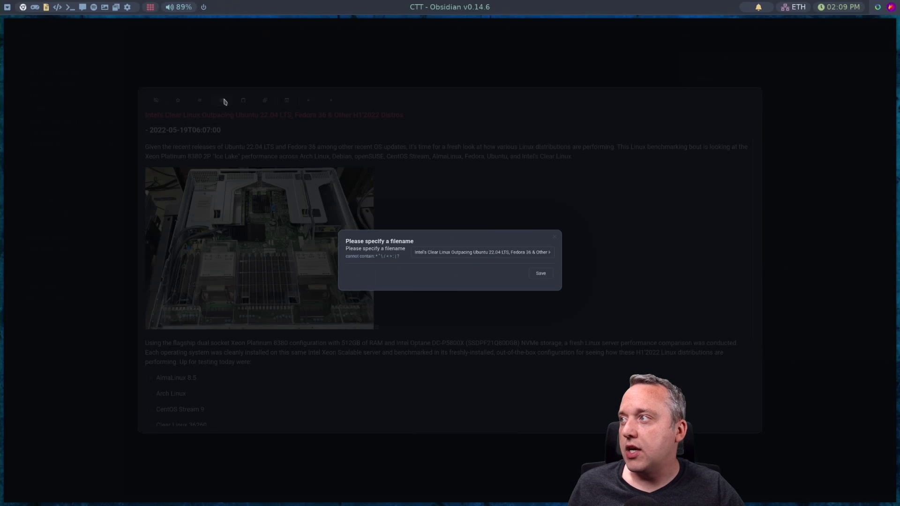
left_click(541, 273)
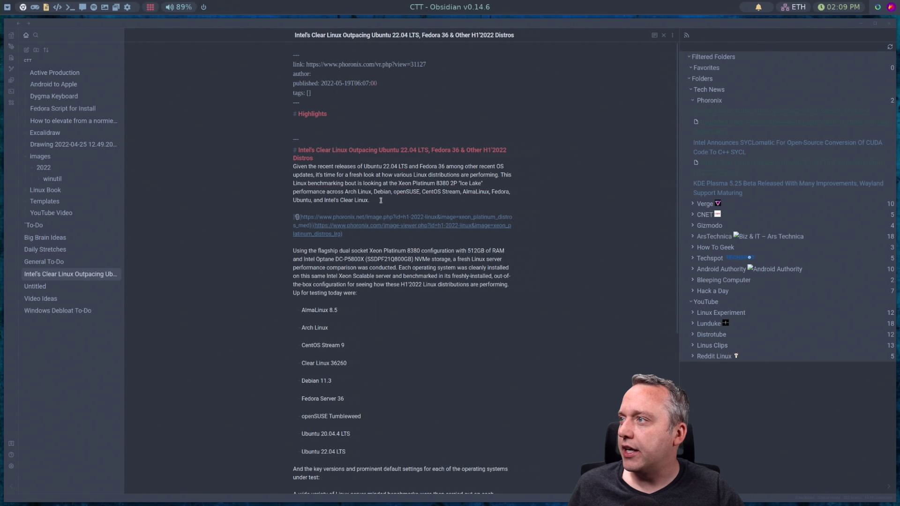
scroll(399, 159, "down", 2)
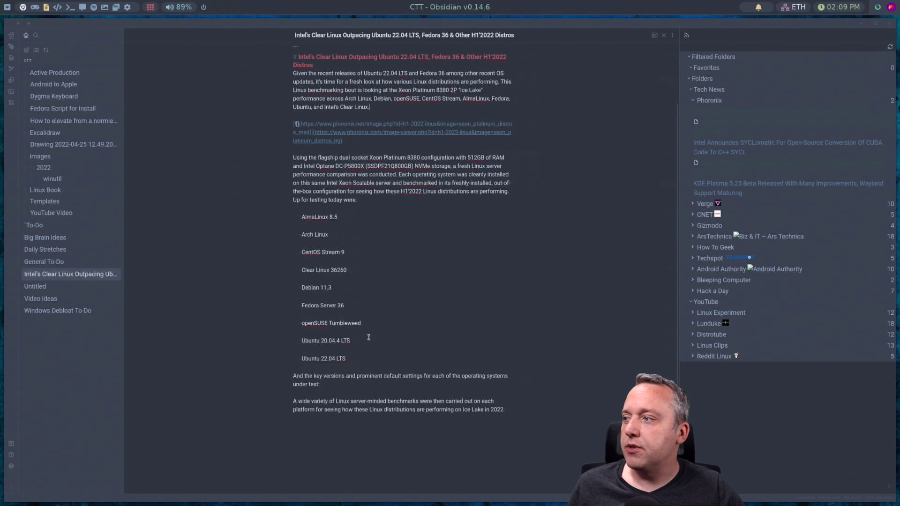
Review the note's benchmark paragraph and distro list
left_click_drag(311, 191, 440, 355)
left_click(310, 243)
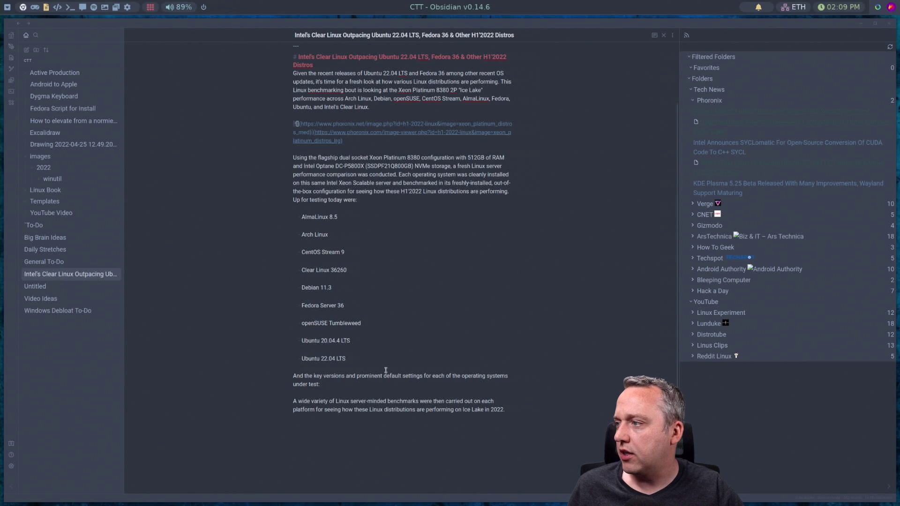
left_click_drag(385, 370, 256, 212)
left_click(380, 163)
Check the link and author frontmatter, then delete the Clear Linux note with Ctrl+Delete
scroll(412, 209, "up", 2)
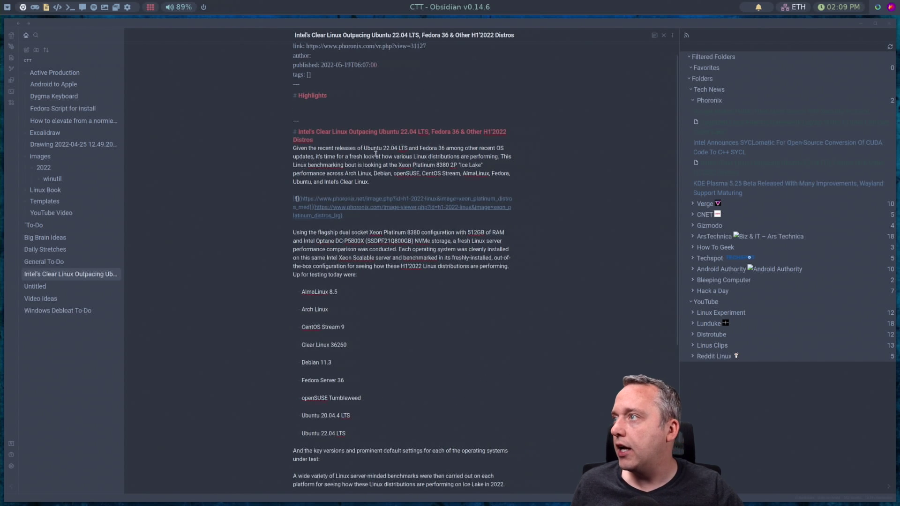
scroll(375, 153, "up", 1)
left_click_drag(295, 64, 457, 72)
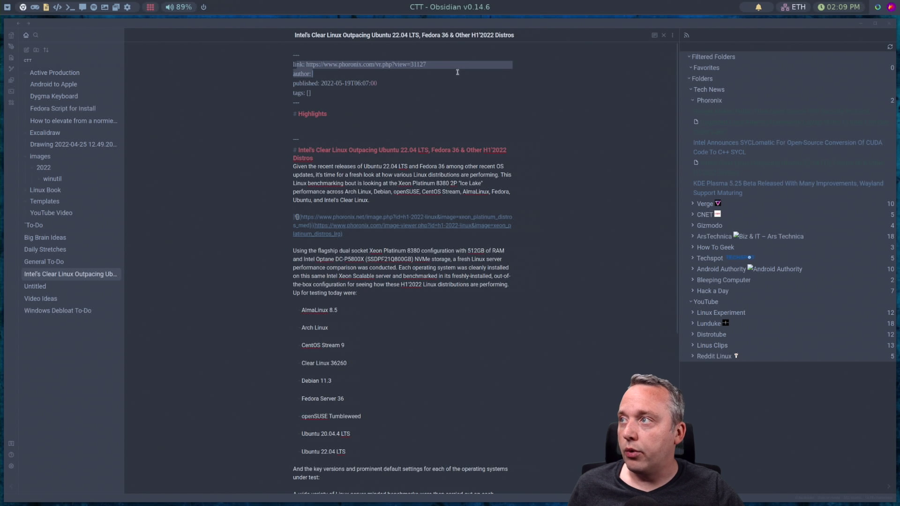
left_click(456, 193)
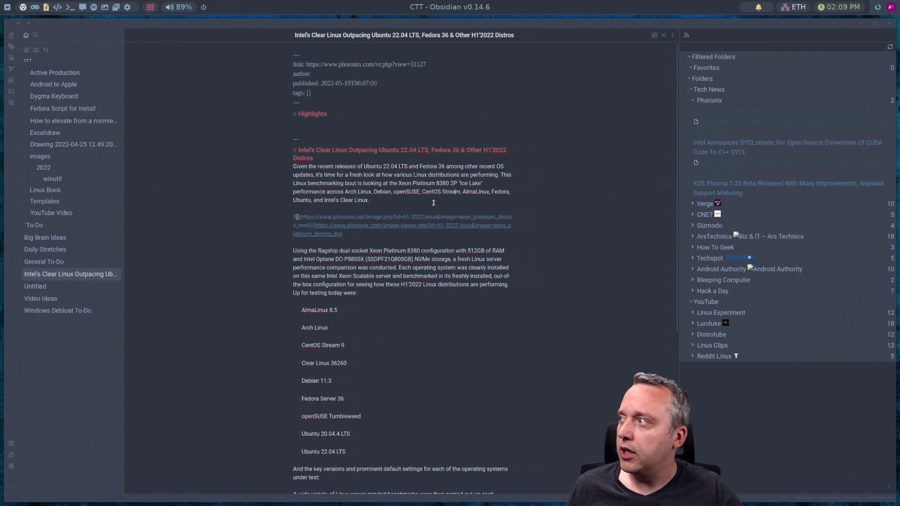
key("ctrl+Delete")
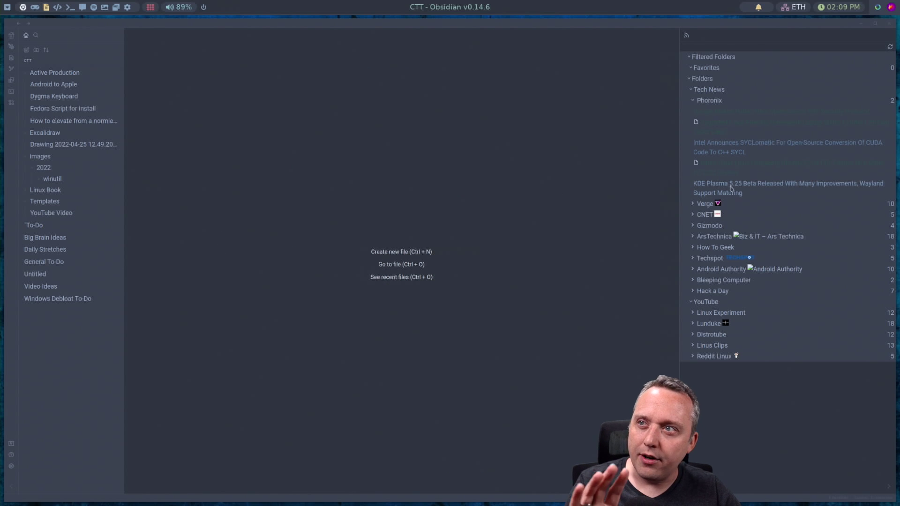
Collapse Phoronix, expand ArsTechnica and read the '2 vulnerabilities with 9.8 severity ratings' article
left_click(693, 100)
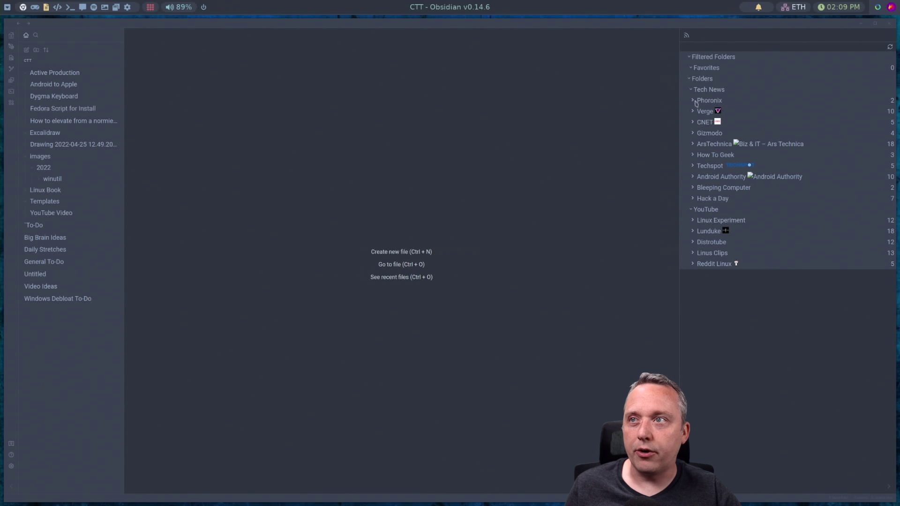
left_click(696, 146)
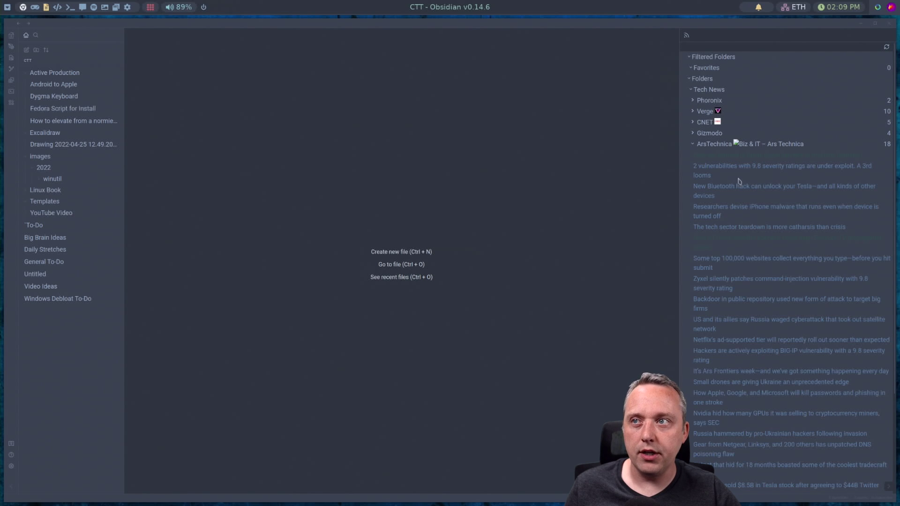
left_click(734, 171)
scroll(653, 264, "down", 2)
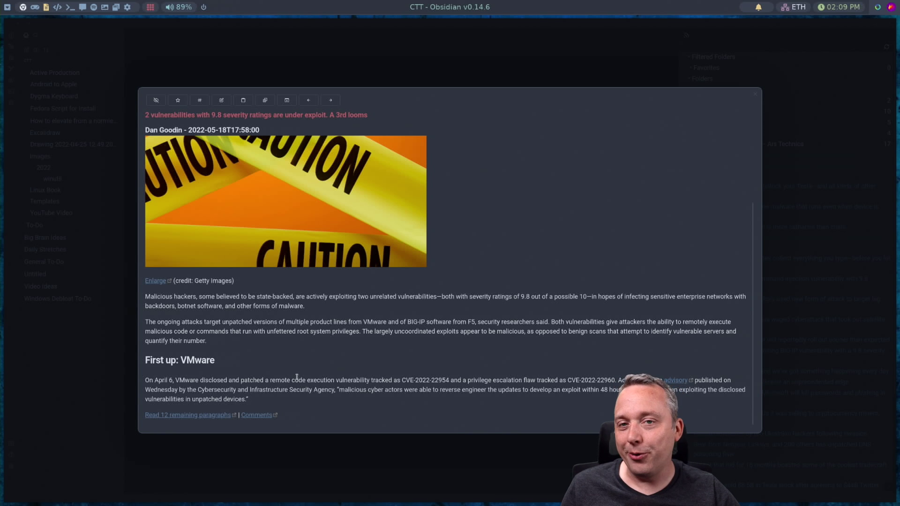
scroll(310, 374, "up", 2)
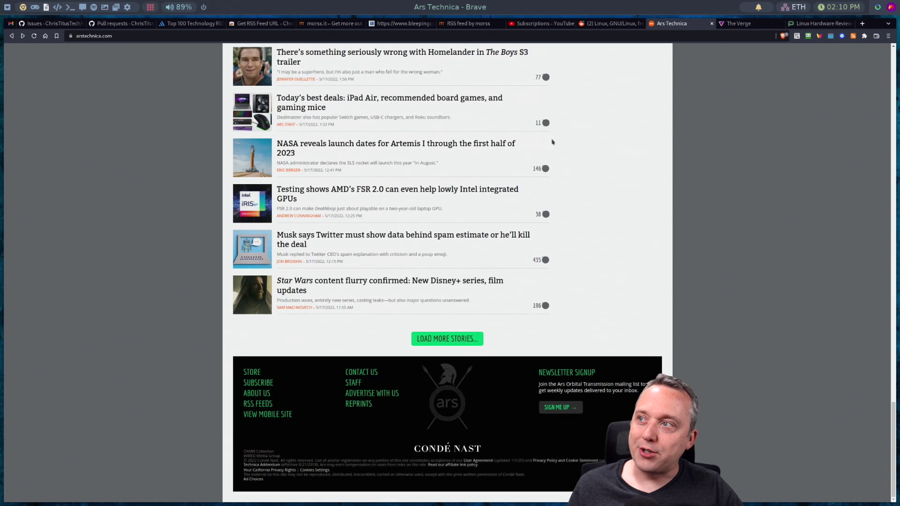
Load Ars Technica's raw RSS feed by appending /feed/ to the site address
scroll(569, 398, "up", 5)
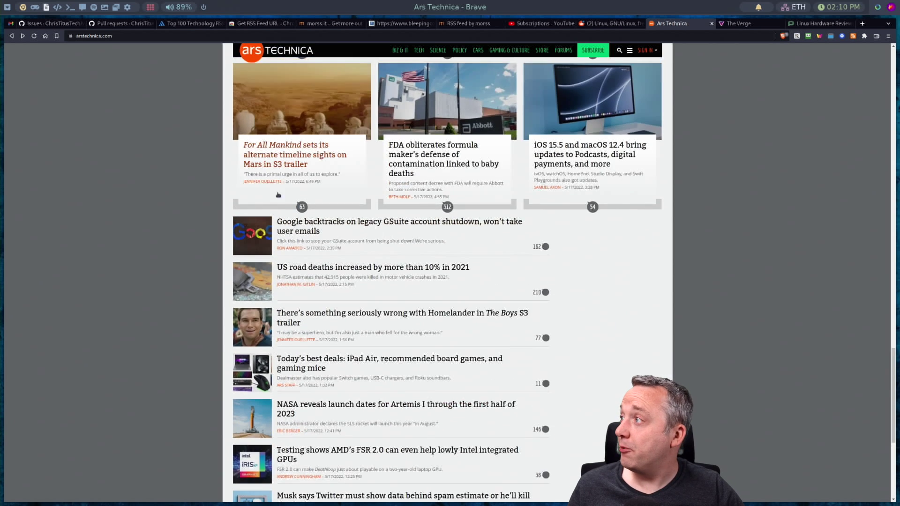
scroll(278, 195, "up", 2)
left_click(151, 33)
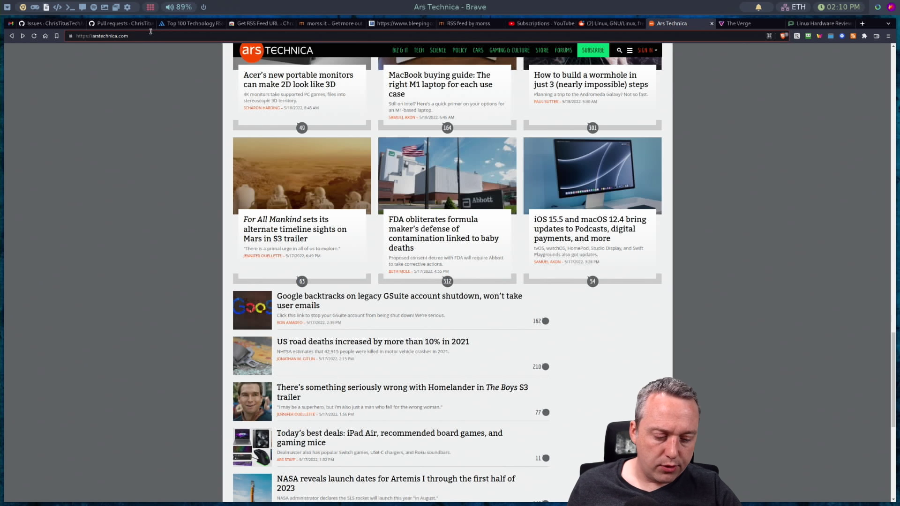
type("/feed/")
key("Return")
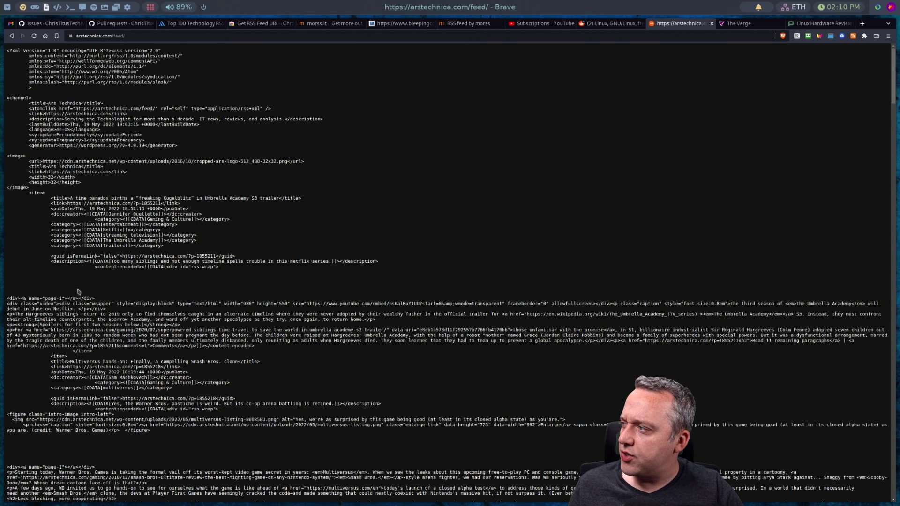
Inspect the feed XML, highlighting the truncated article text and 'Read 11 remaining paragraphs' link
left_click_drag(49, 256, 444, 425)
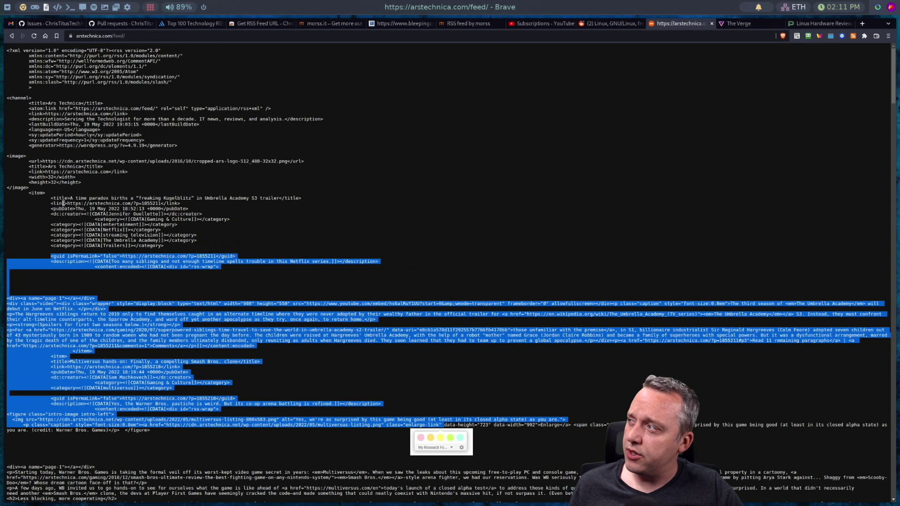
left_click(48, 272)
left_click_drag(42, 319, 341, 341)
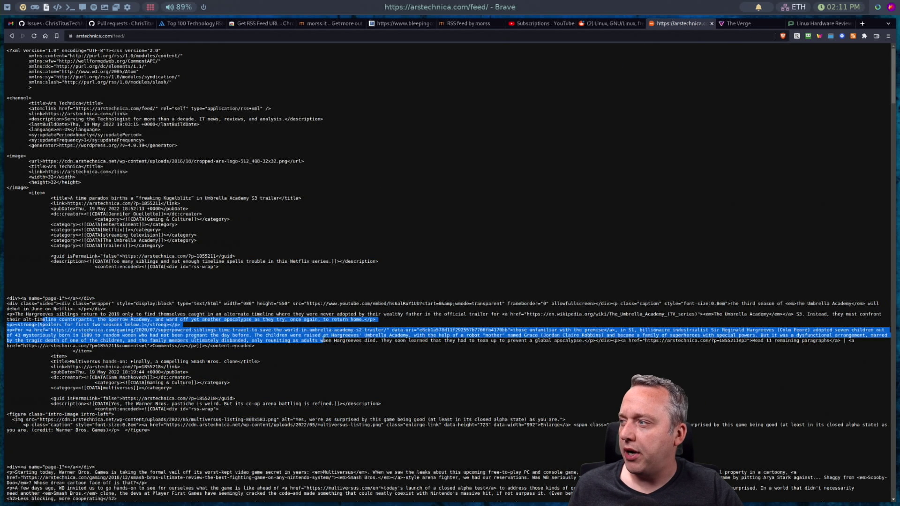
left_click(705, 340, "shift")
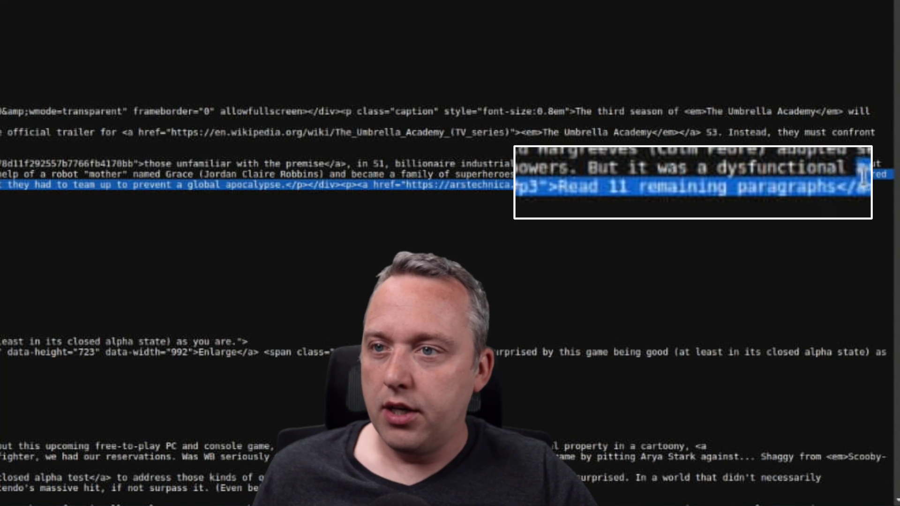
left_click(863, 177)
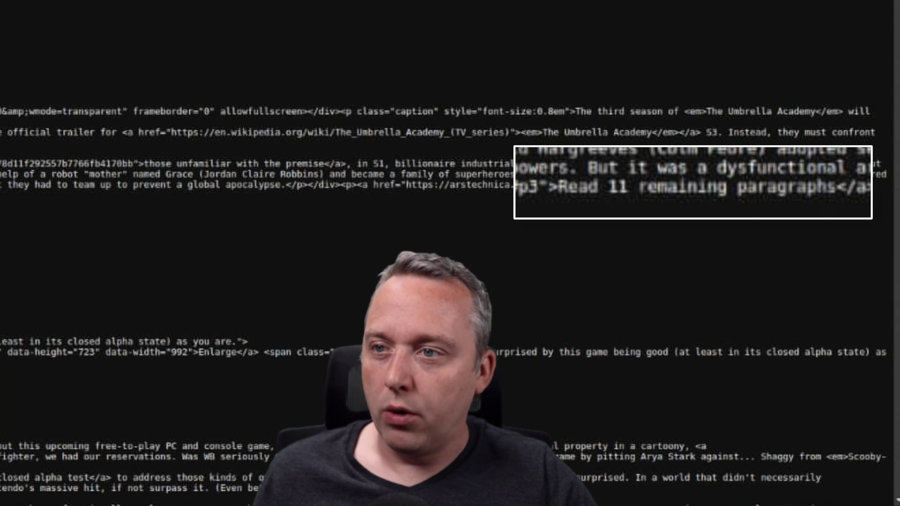
left_click_drag(872, 187, 759, 201)
left_click(542, 194)
left_click_drag(542, 194, 851, 188)
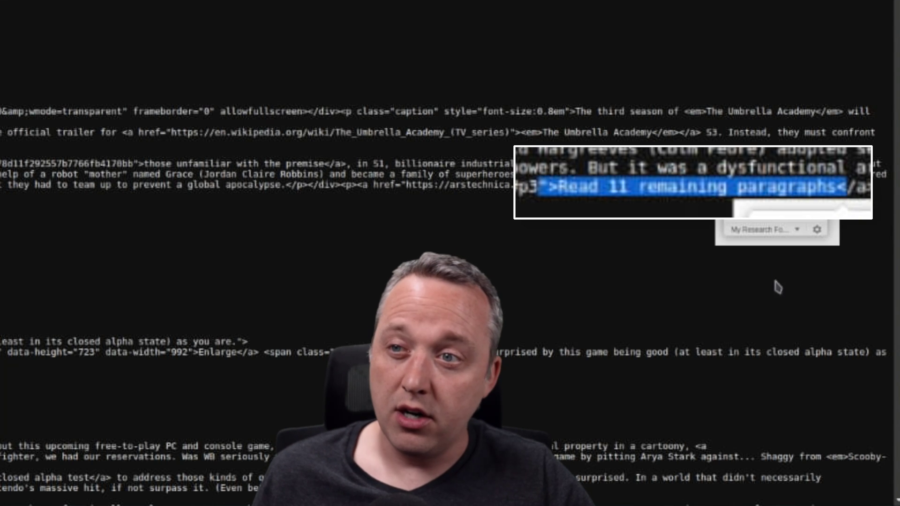
left_click(751, 269)
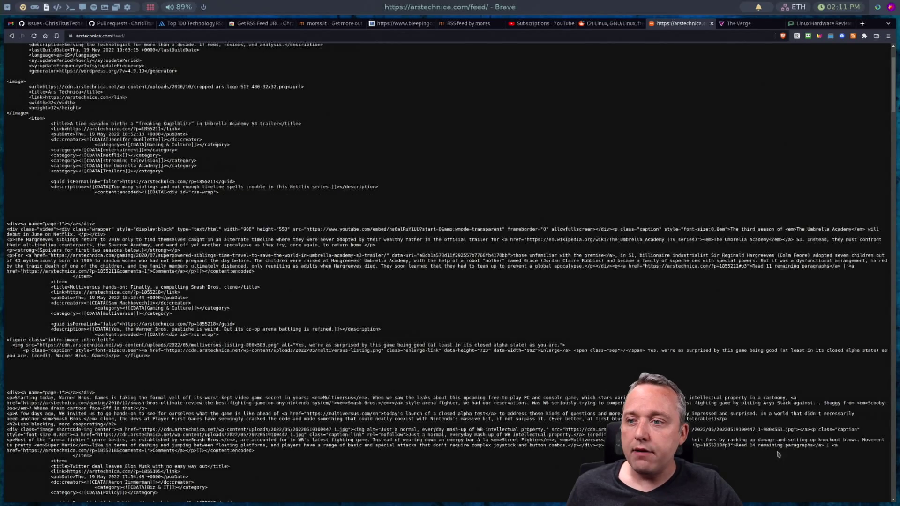
Highlight more feed text further down, then bring up the morss.it full-text RSS site
scroll(777, 454, "down", 5)
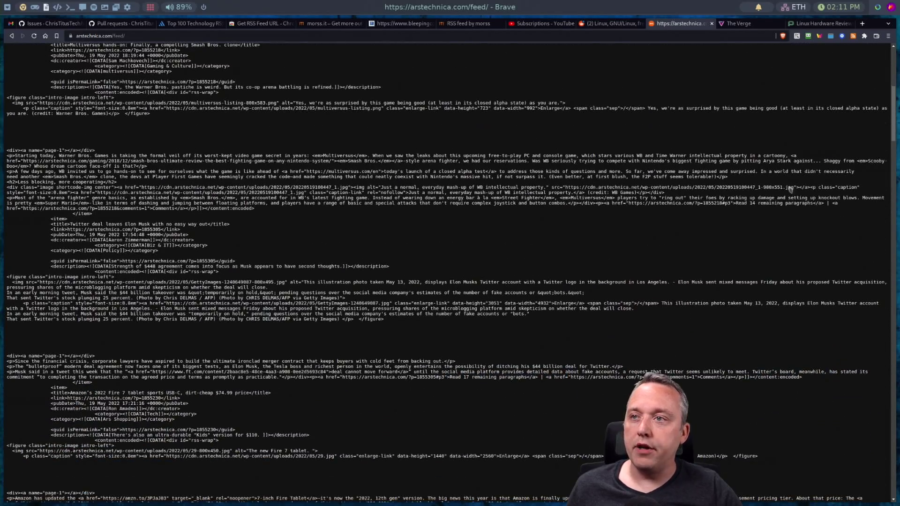
left_click_drag(675, 198, 853, 206)
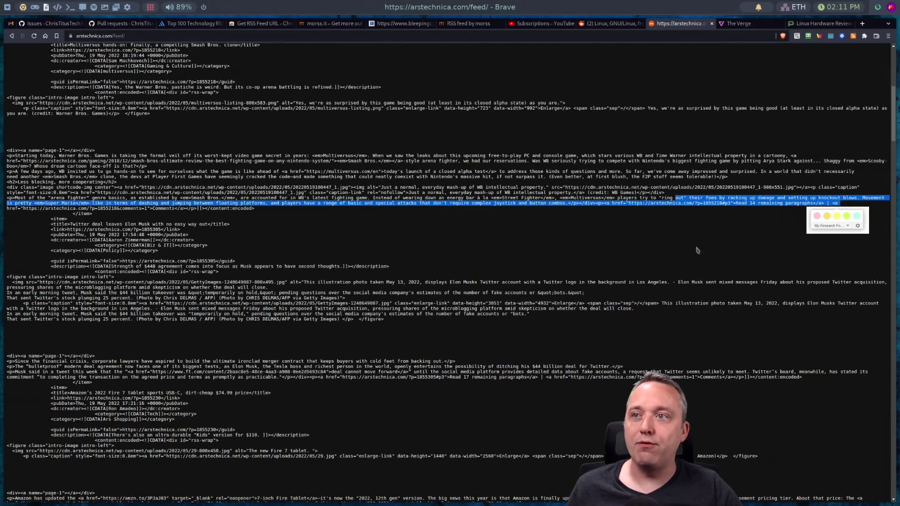
left_click(651, 218)
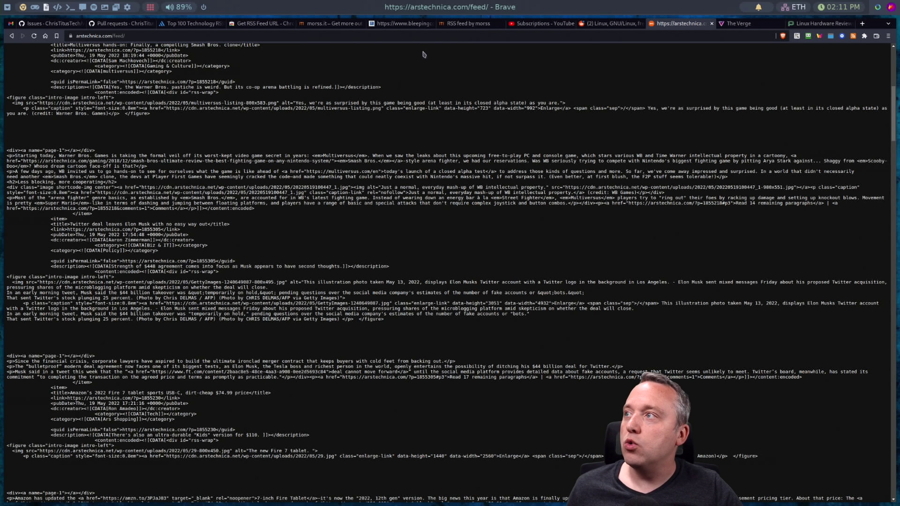
left_click(331, 24)
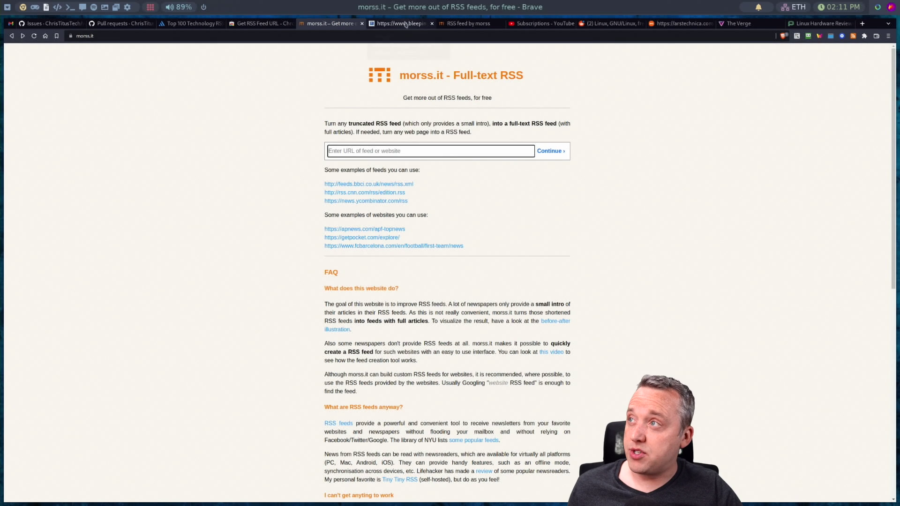
Highlight the BleepingComputer feed's guid link and truncated description, then return to Obsidian
left_click(402, 24)
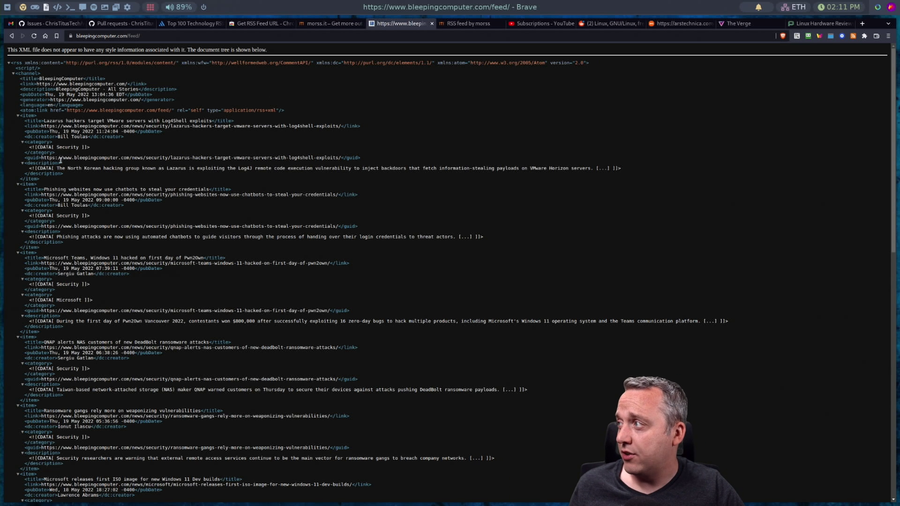
left_click_drag(68, 159, 25, 158)
left_click_drag(344, 157, 354, 163)
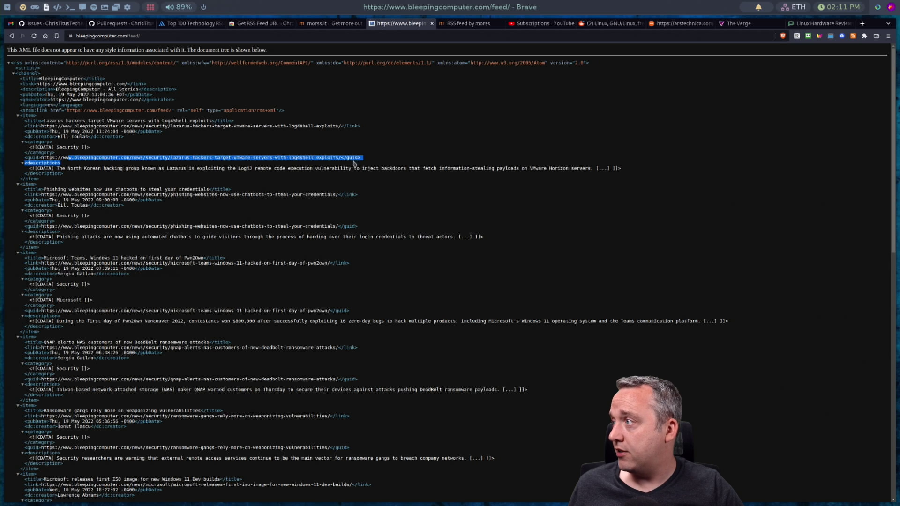
left_click(91, 168)
left_click_drag(101, 168, 587, 168)
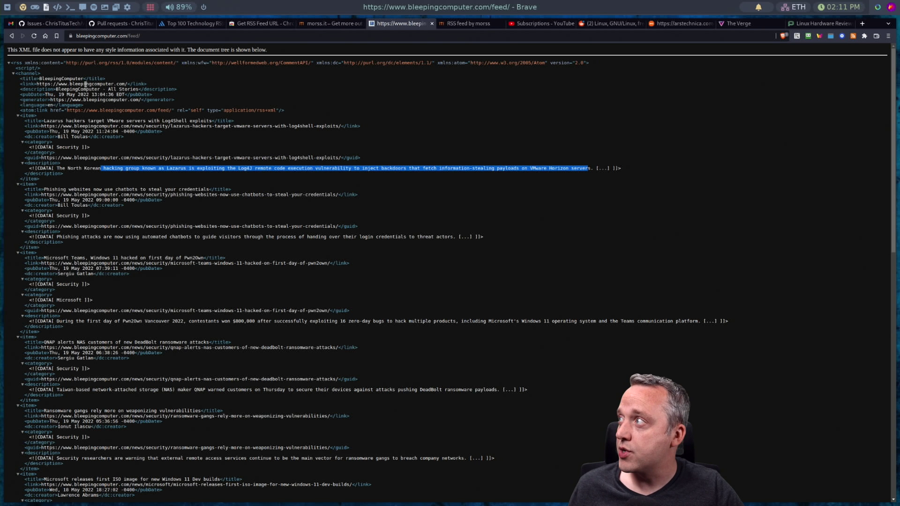
left_click(46, 7)
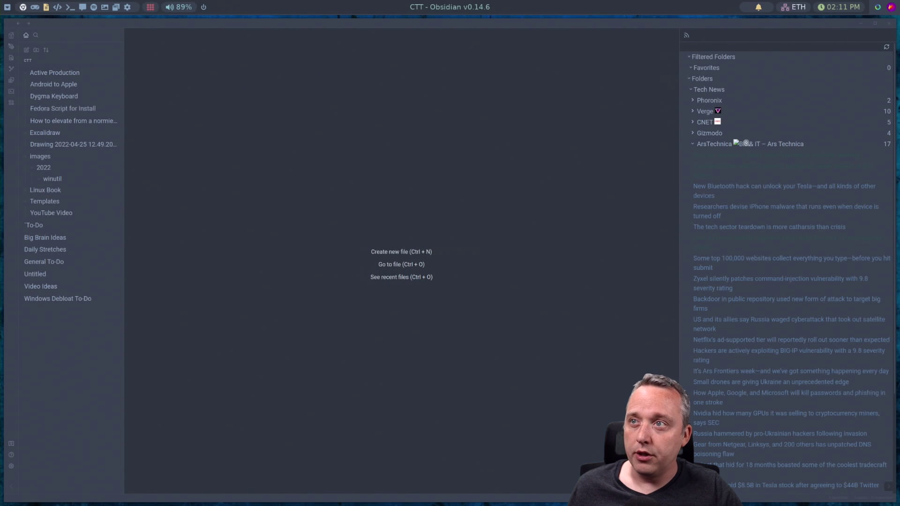
Collapse the ArsTechnica feed, then read and close the Bleeping Computer Lazarus Log4Shell article
left_click(715, 144)
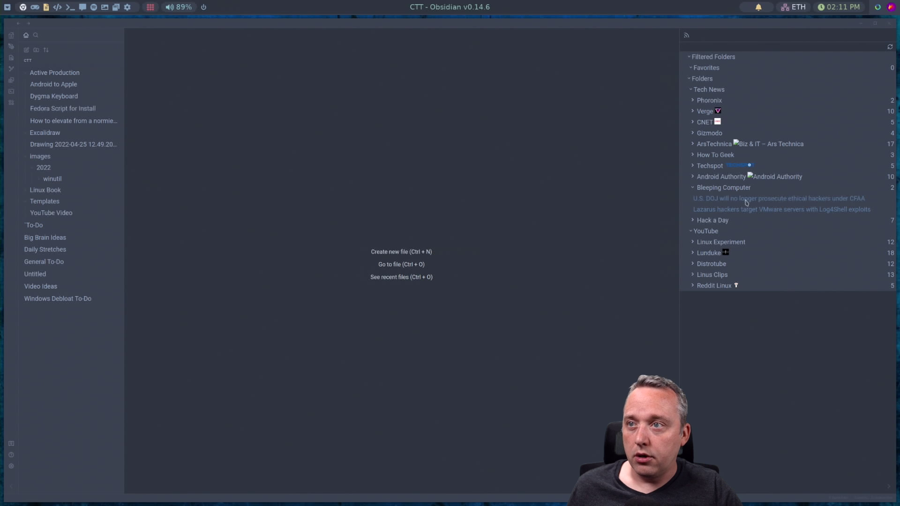
left_click(753, 210)
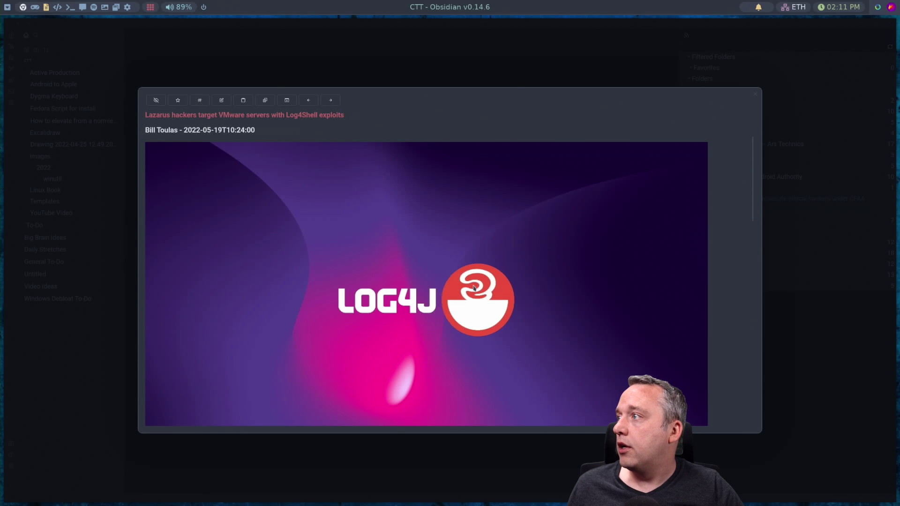
scroll(474, 288, "down", 12)
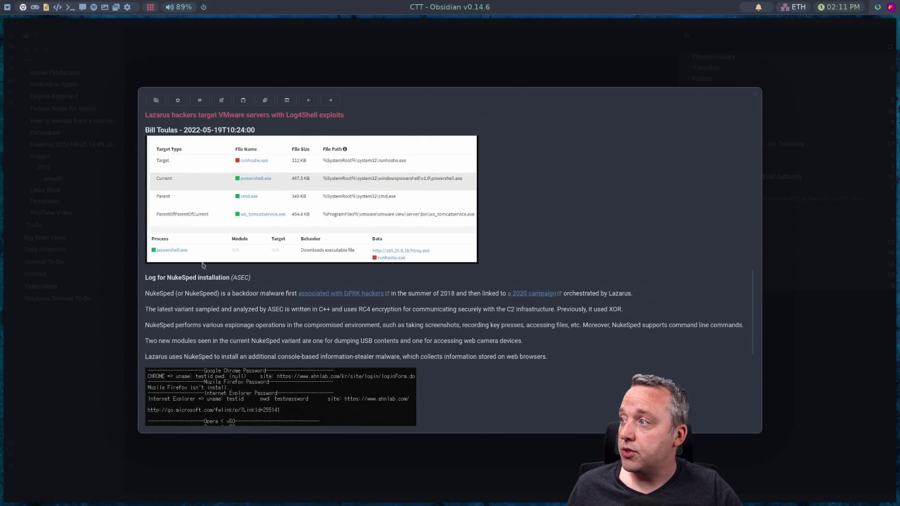
scroll(202, 265, "down", 6)
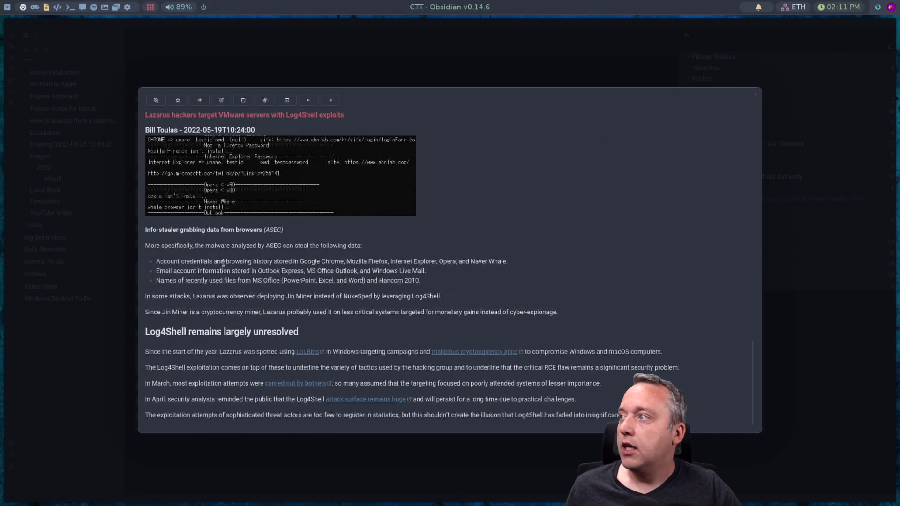
left_click(806, 341)
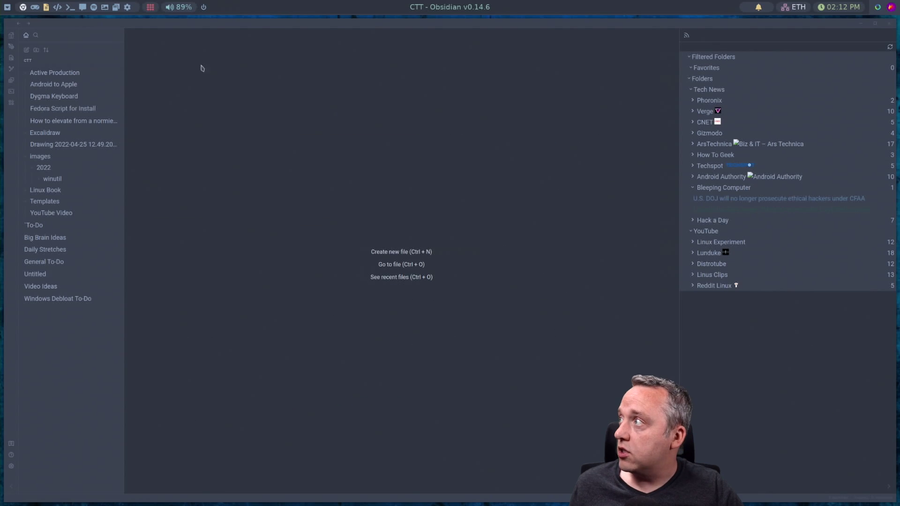
Bring Brave to the front on its morss.it Full-text RSS tab
left_click(25, 7)
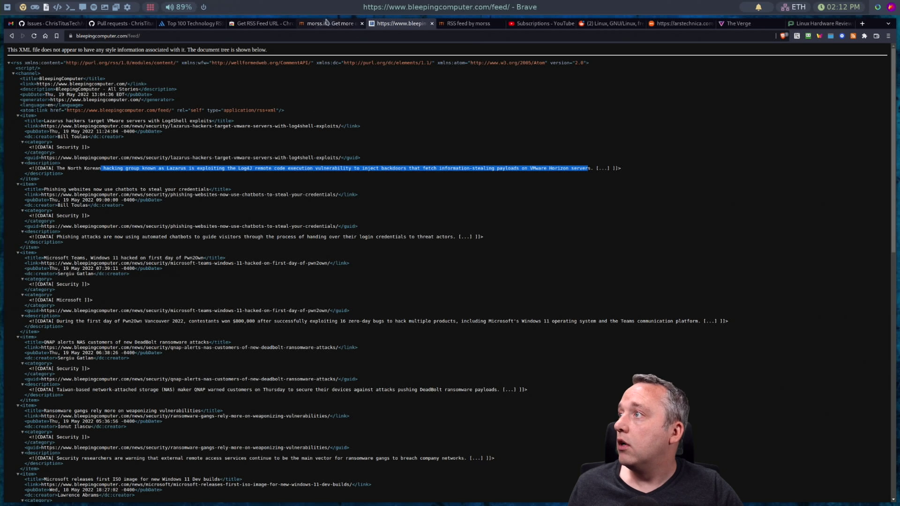
left_click(327, 23)
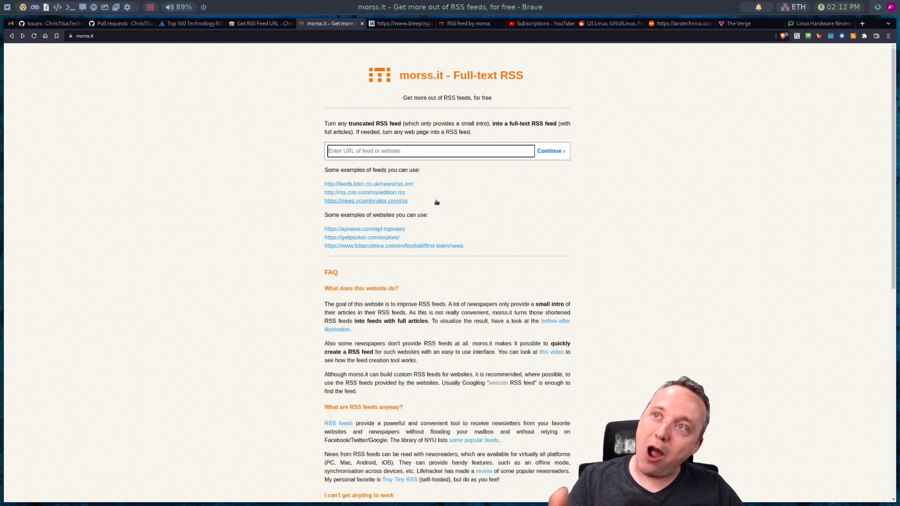
Highlight morss.it's free, open-source and donation footer notes, then go back to Obsidian's RSS reader
left_click(46, 7)
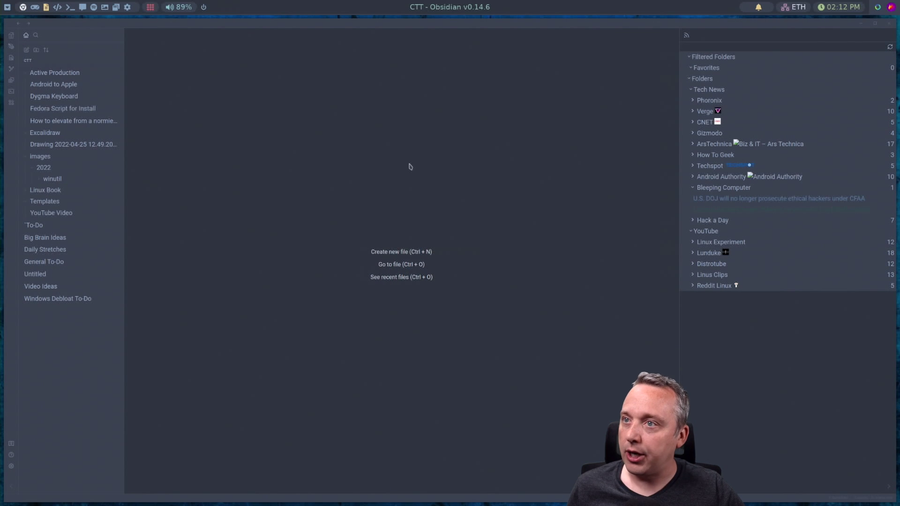
left_click(23, 7)
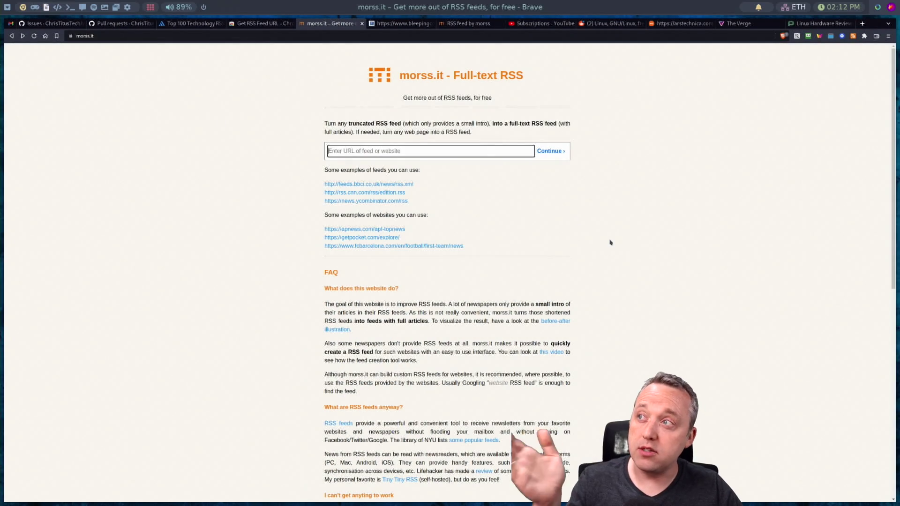
scroll(582, 241, "down", 1)
scroll(583, 241, "down", 8)
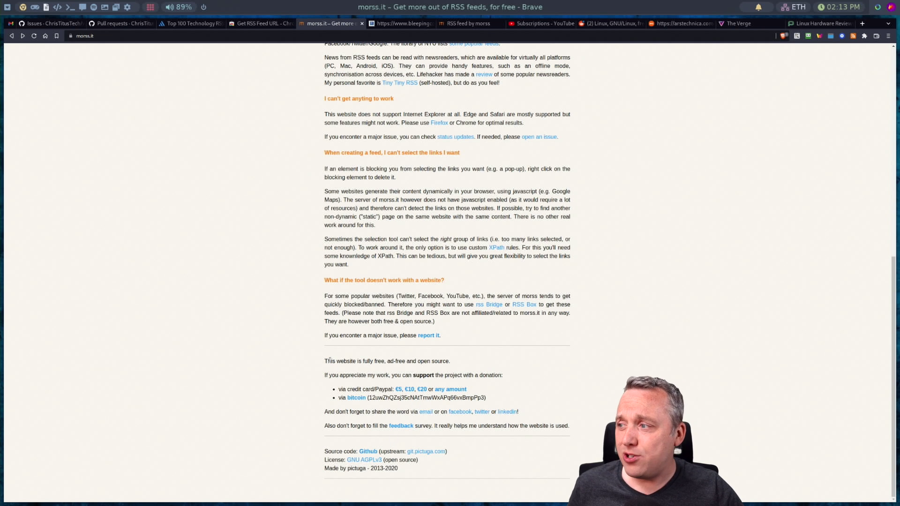
left_click_drag(329, 361, 515, 417)
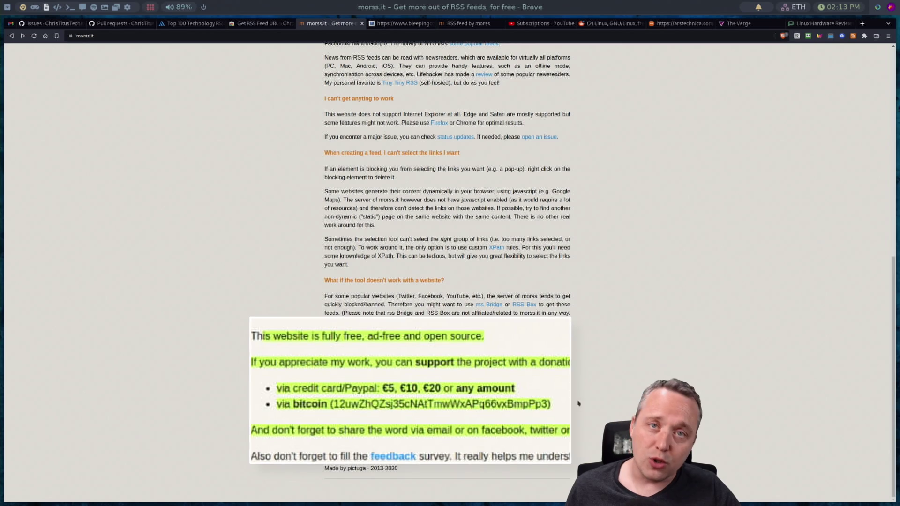
scroll(595, 375, "up", 5)
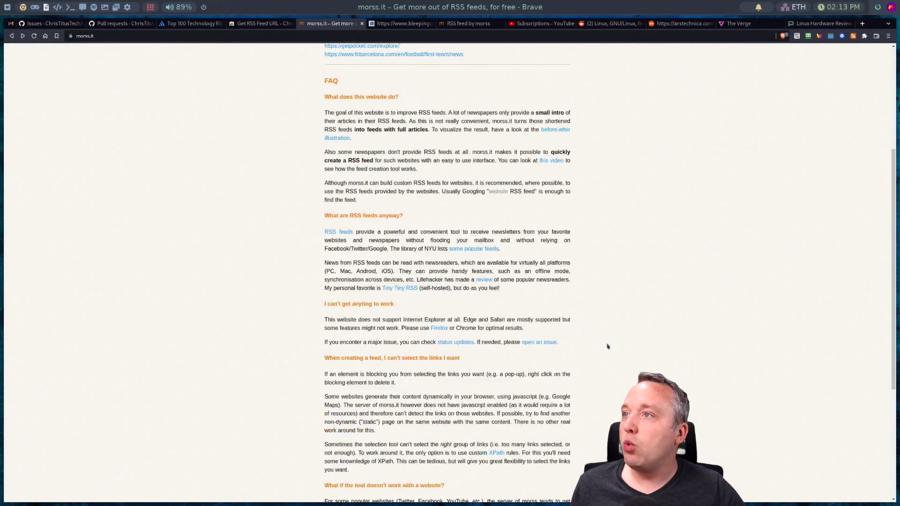
scroll(607, 347, "up", 5)
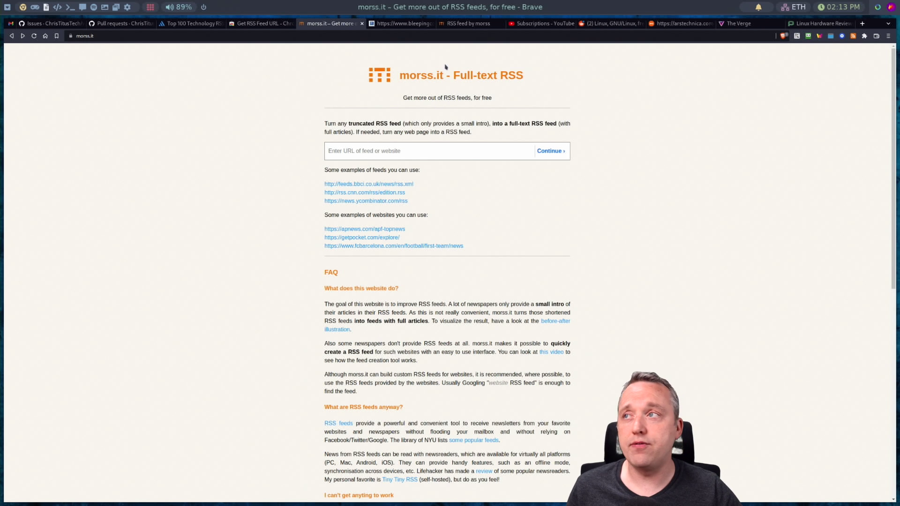
left_click(46, 8)
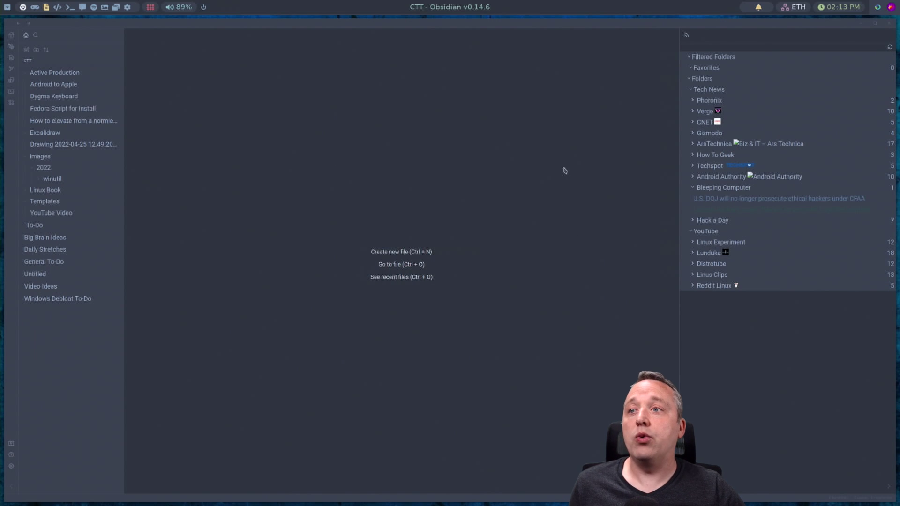